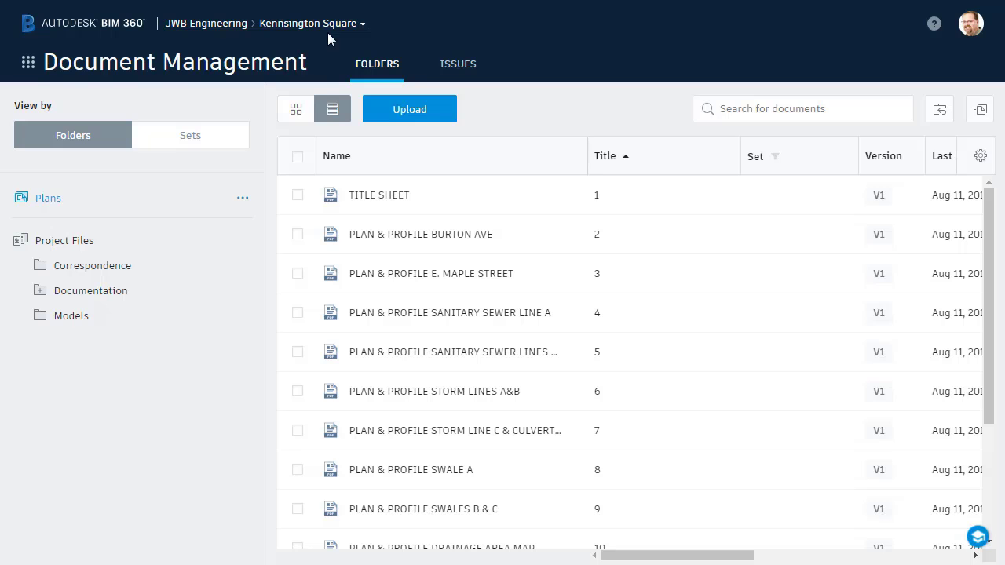
- Check the project's members and roles in Project Admin, then bring up the module list again
click(29, 62)
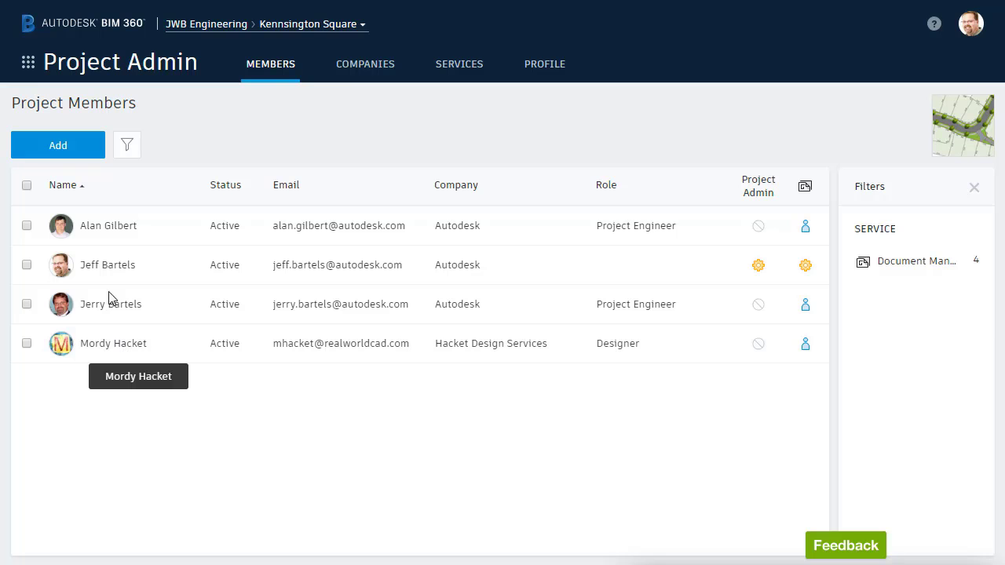
click(28, 62)
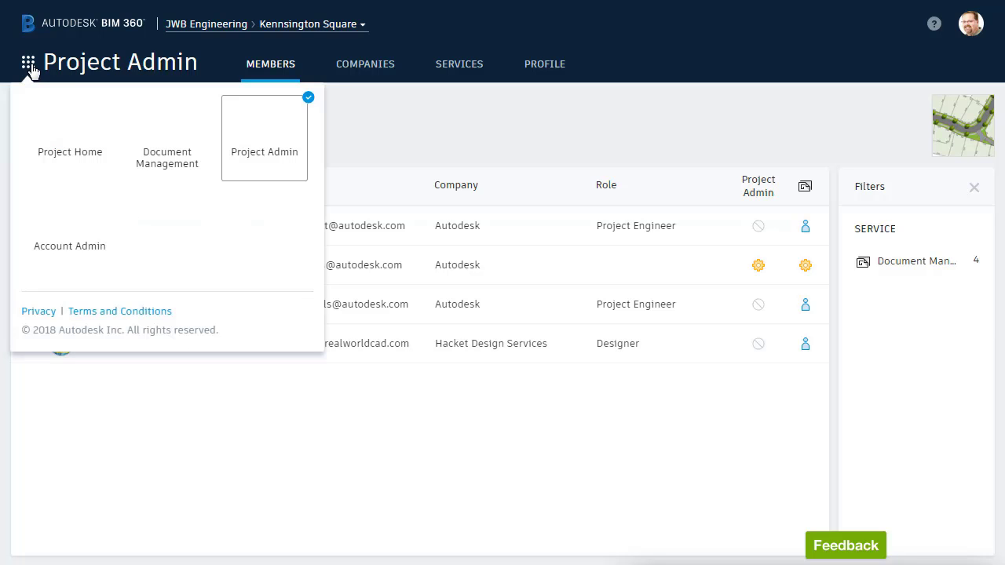
- Back in Document Management, open the Permissions settings of the Plans folder
click(165, 144)
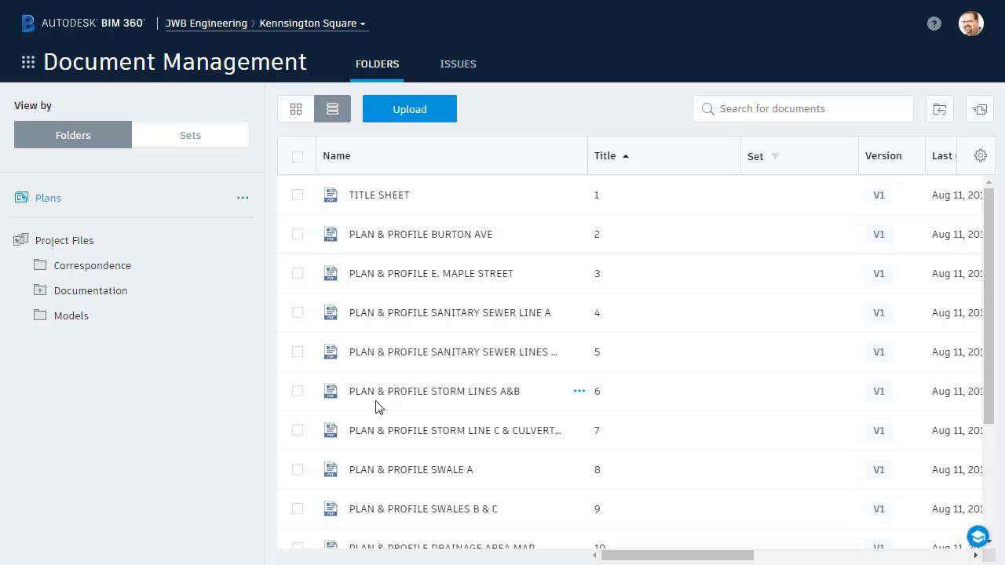
click(242, 200)
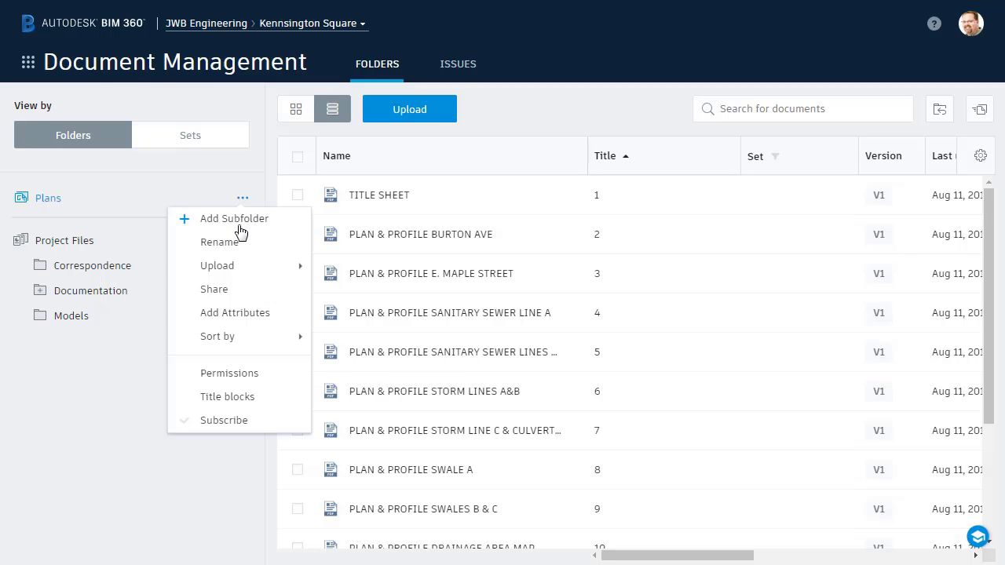
click(229, 374)
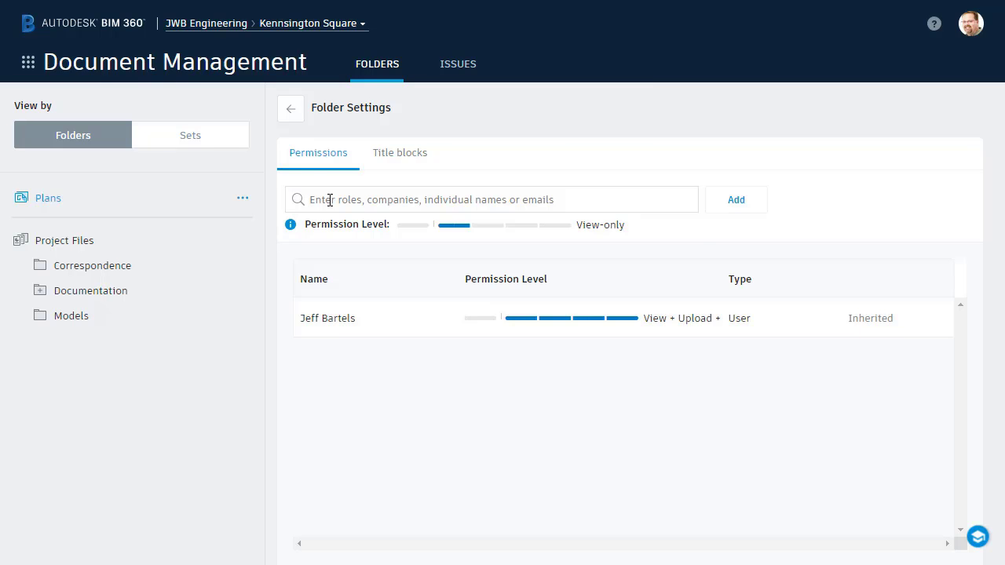
- Look up and select two project members, then add them to Plans at View + Upload + Edit
click(329, 199)
text(Jerry)
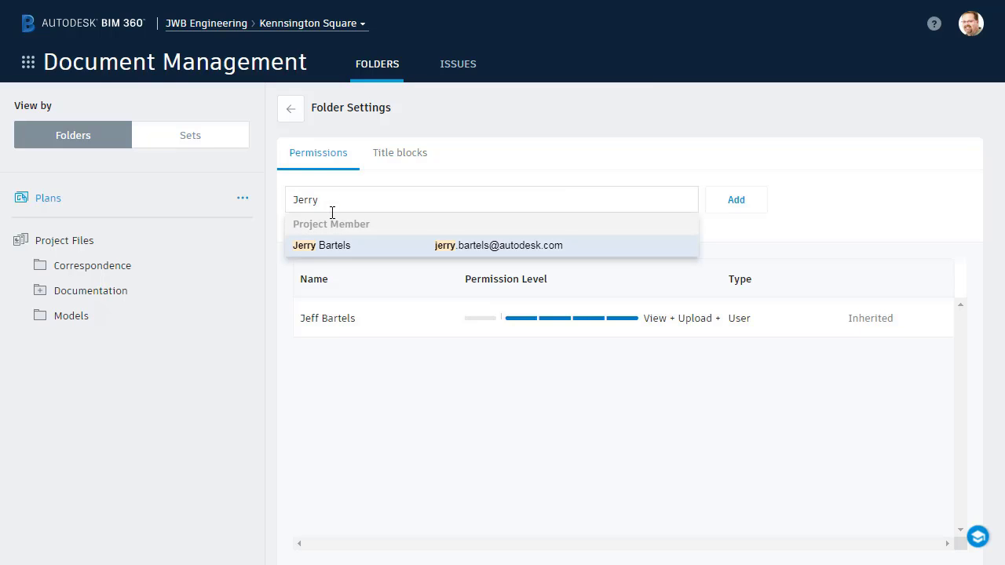
click(327, 251)
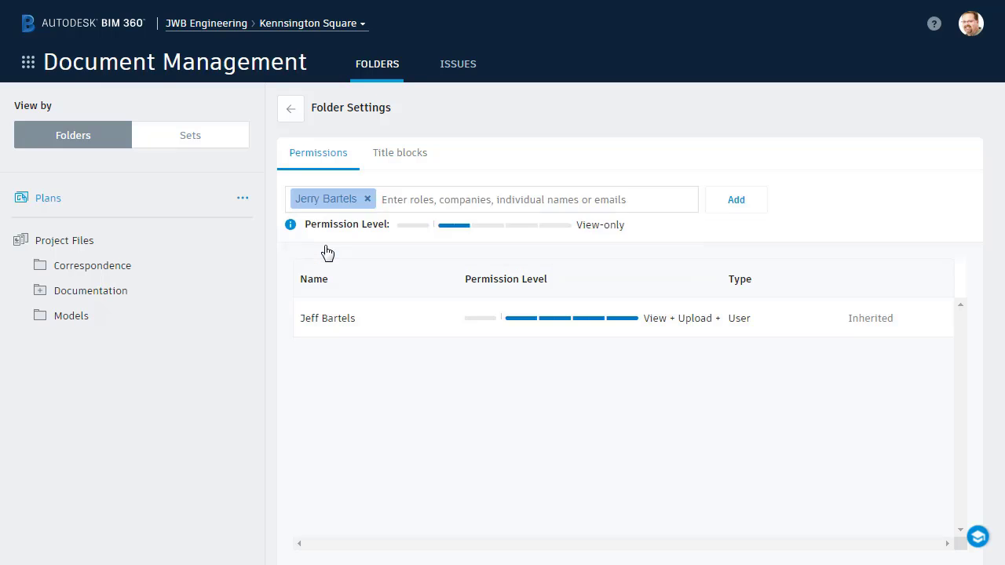
text(Alan)
click(328, 251)
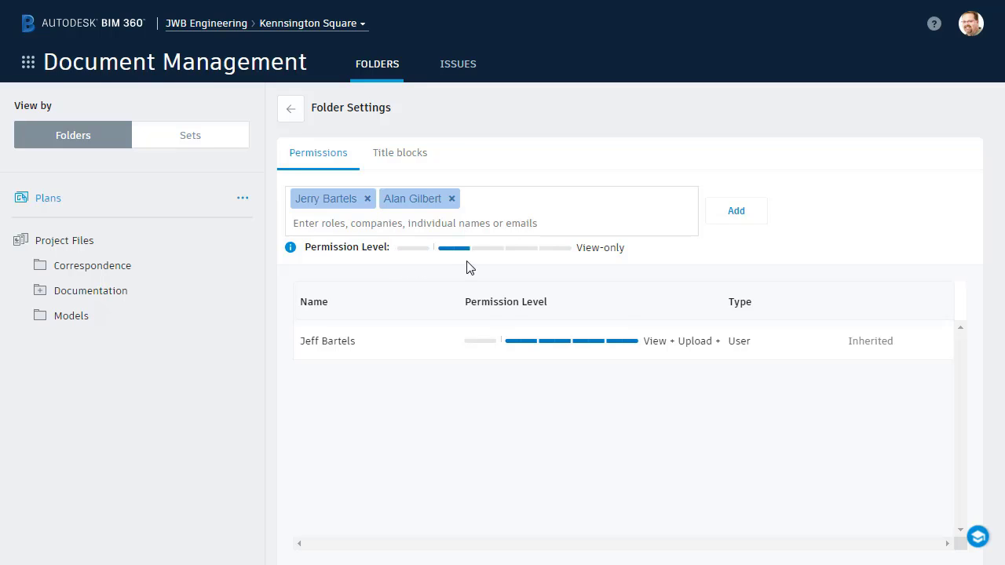
click(420, 250)
drag(1003, 265, 1004, 265)
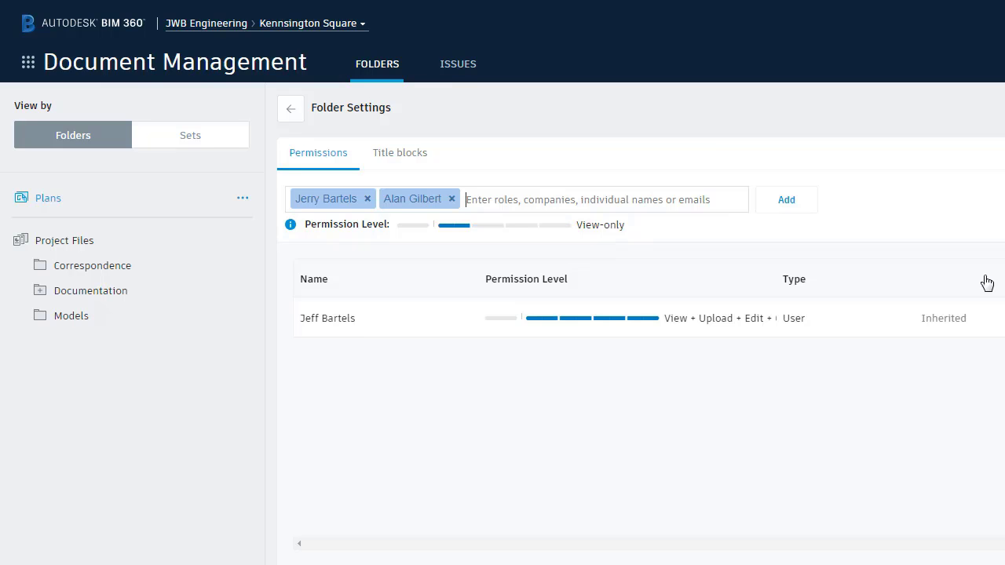
drag(1004, 279, 1004, 256)
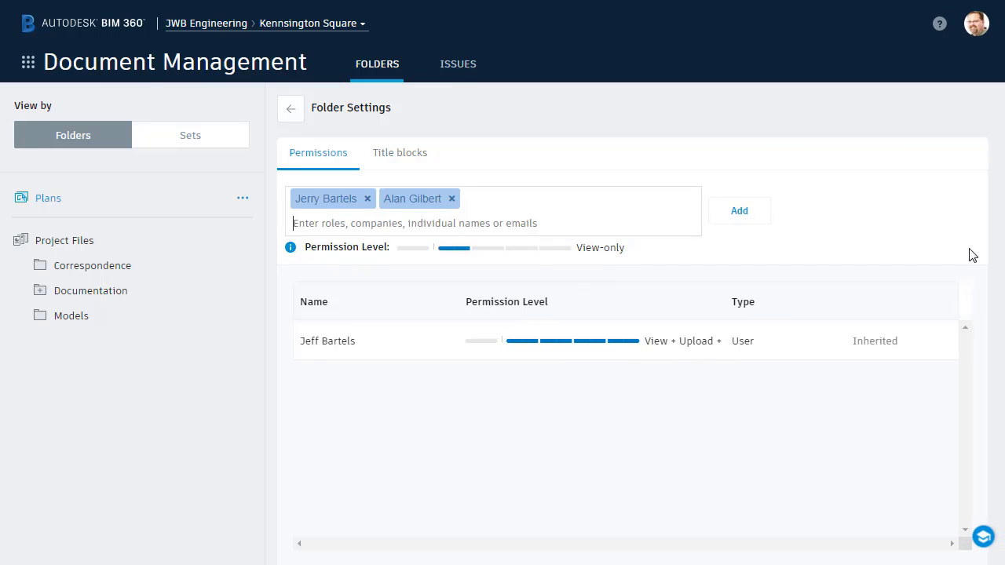
click(522, 250)
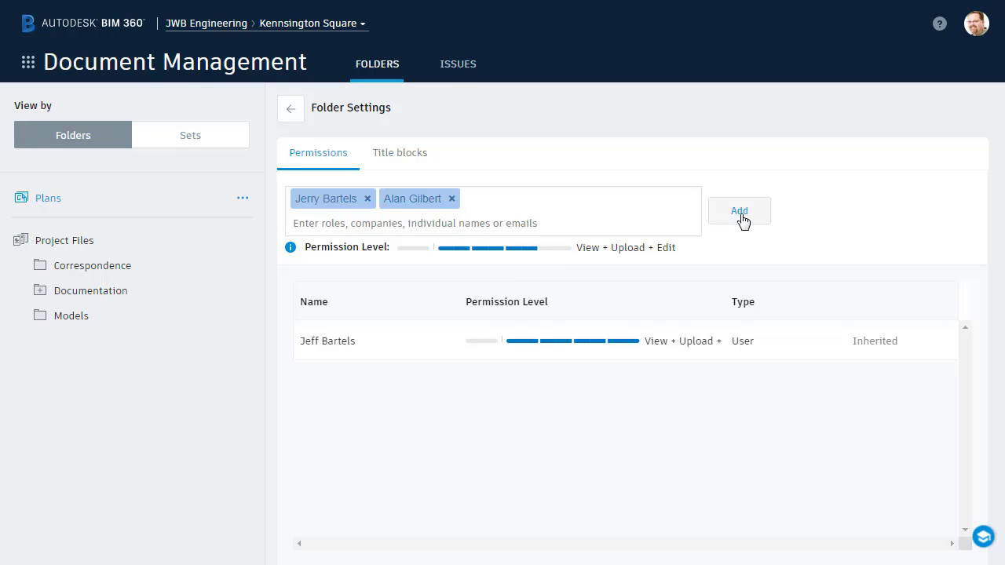
click(741, 214)
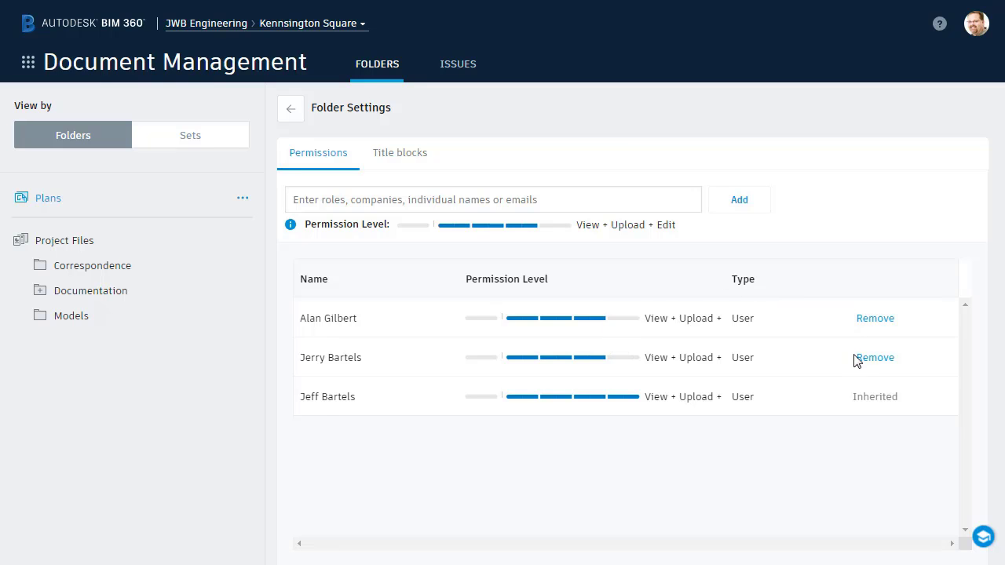
- Leave the Plans settings and open the Project Files folder's permission settings
click(291, 114)
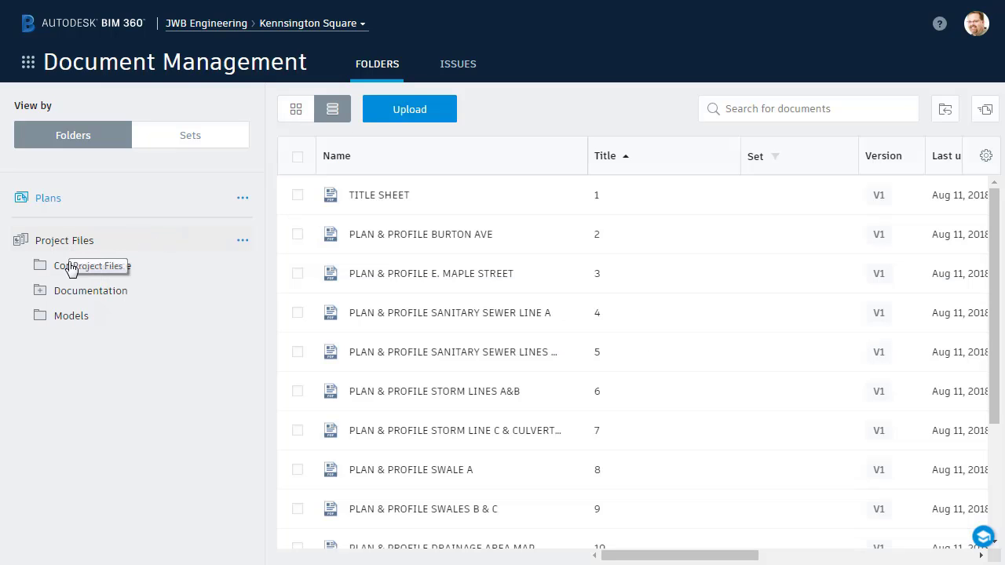
right_click(190, 240)
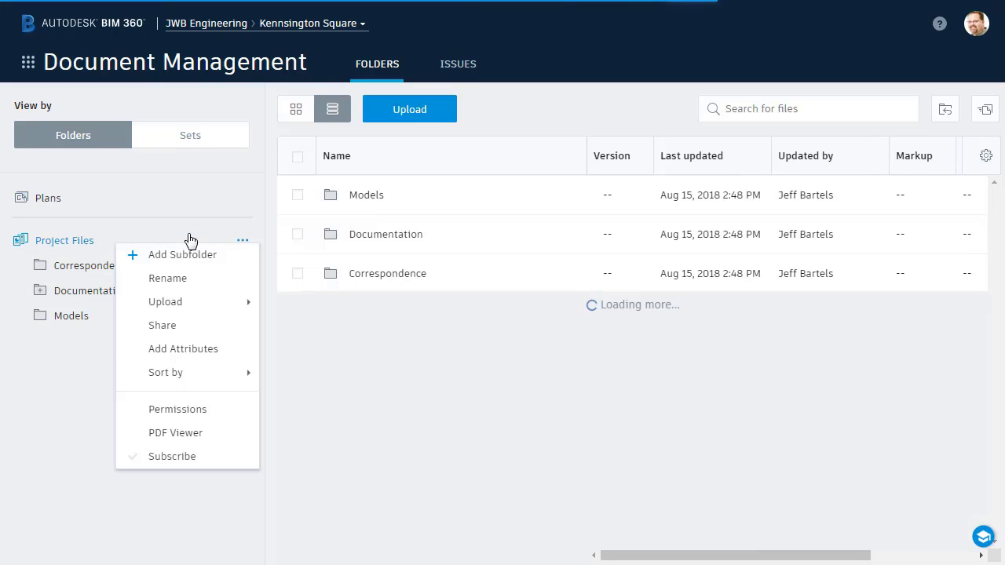
mouse_move(177, 385)
click(183, 409)
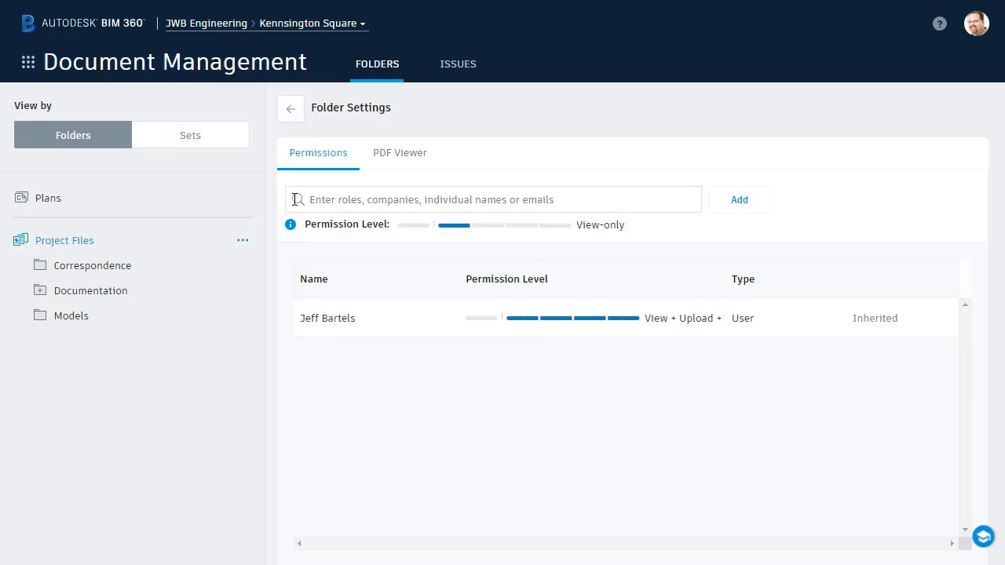
- Search 'Auto' and add the Autodesk company with View + Upload + Edit access
click(297, 200)
text(Auto)
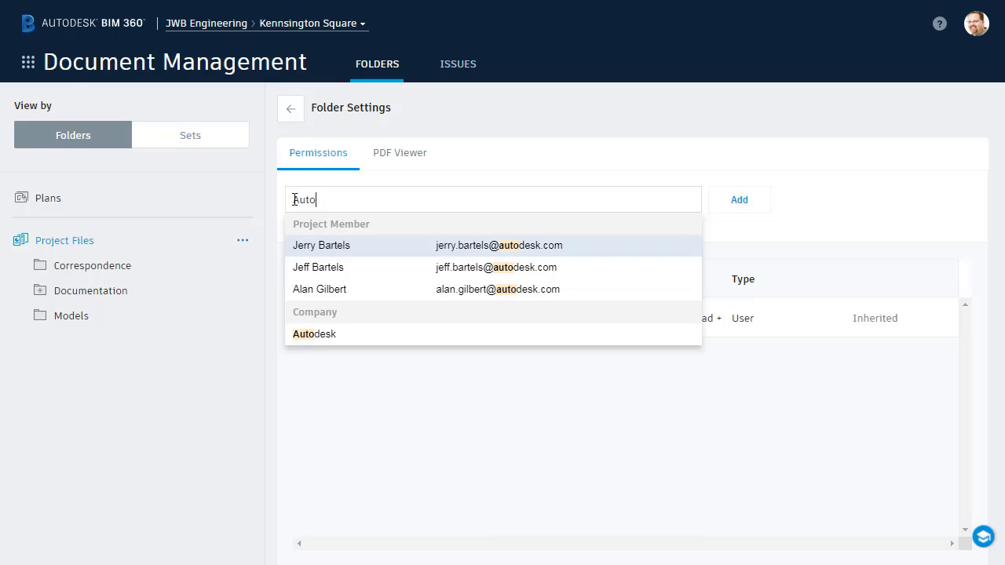
click(316, 336)
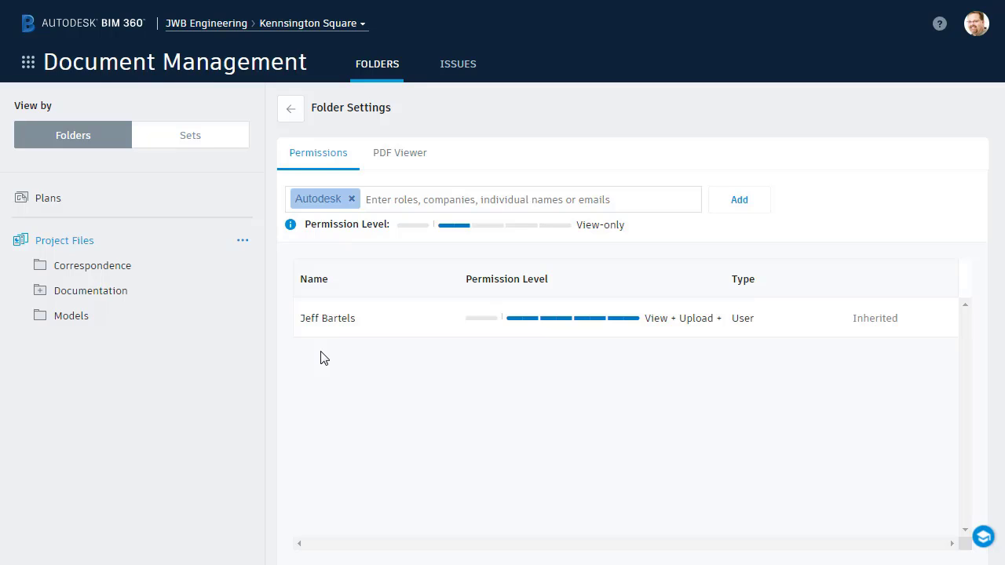
click(515, 226)
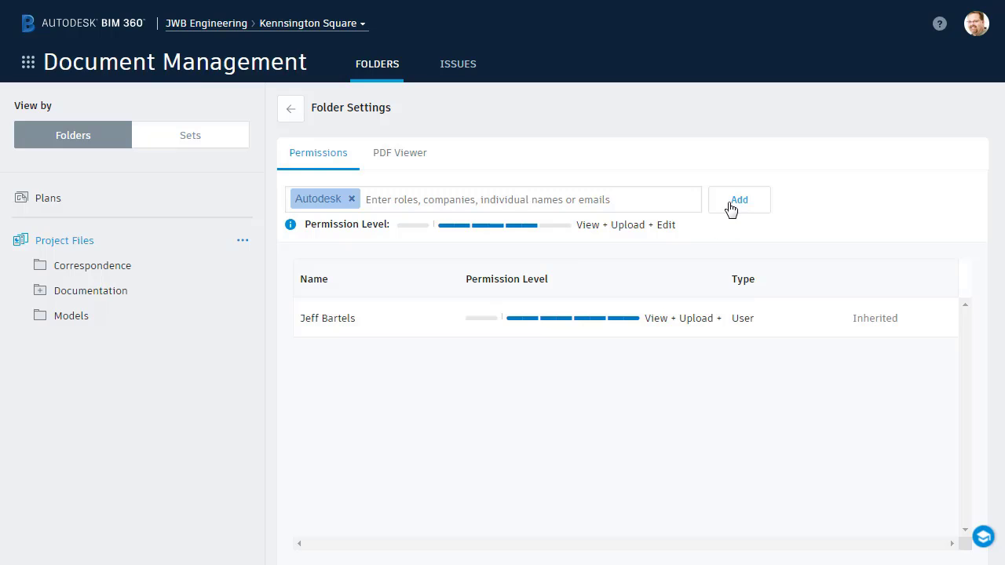
click(731, 205)
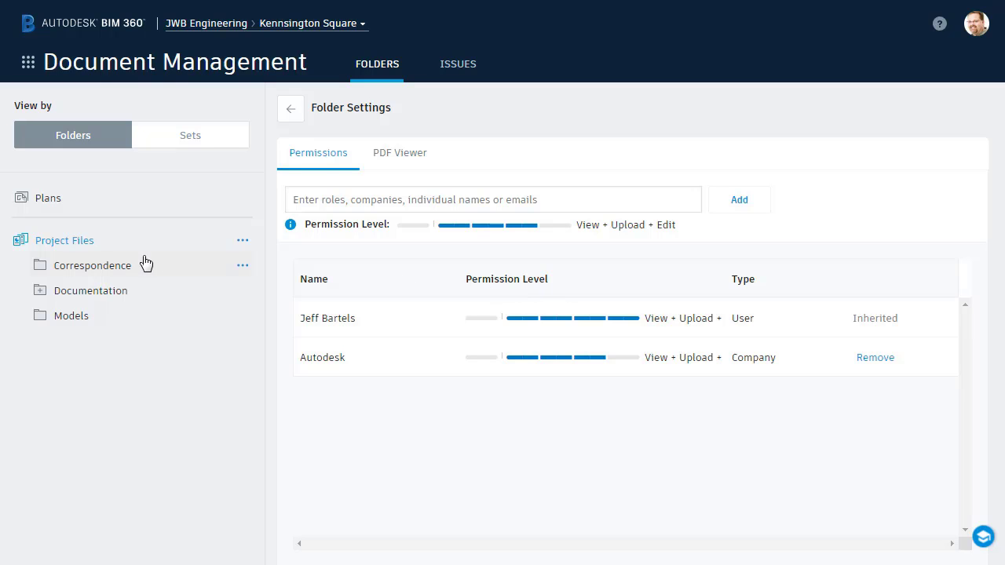
- Confirm Documentation inherits the Autodesk permission, then open the empty Models folder's file list
click(124, 292)
click(42, 296)
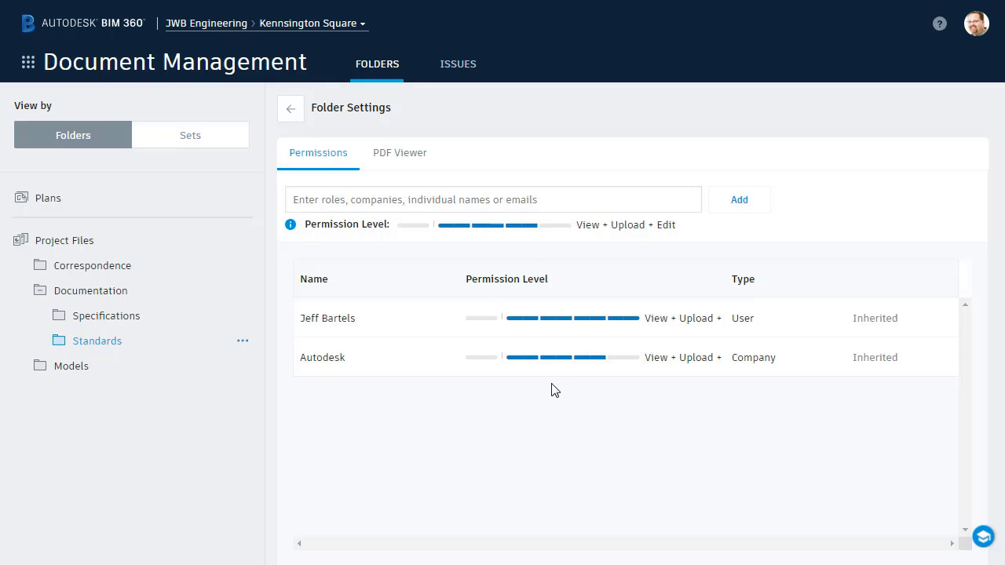
click(86, 374)
click(290, 114)
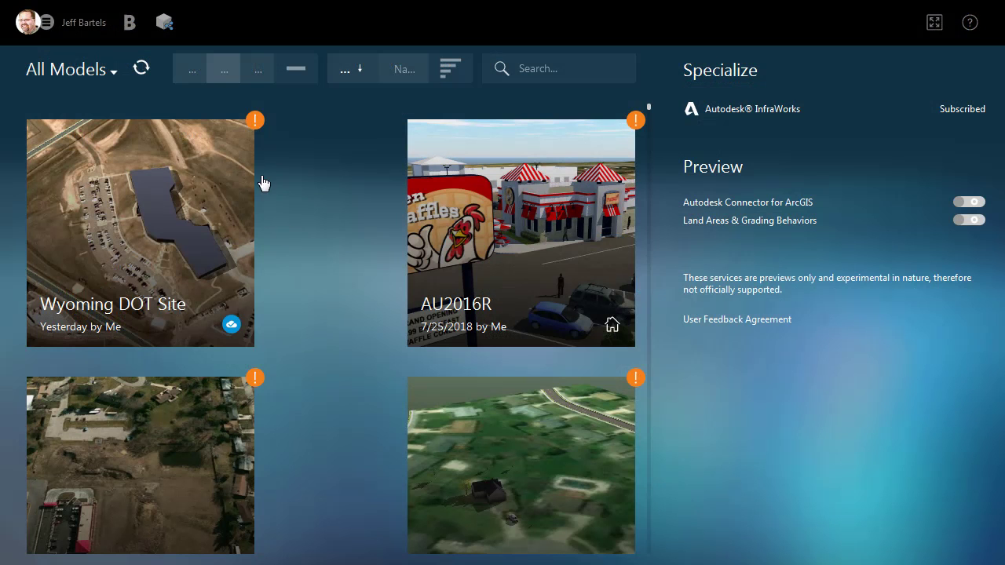
- Start a Model Builder map at S Brunswick Ave, Springfield, shown in Aerial style
click(195, 76)
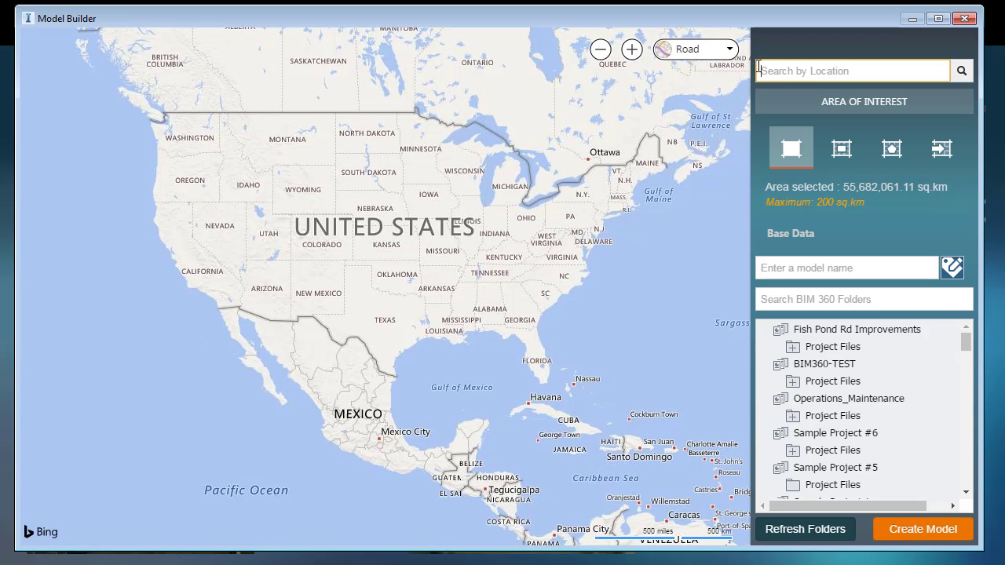
text(S )
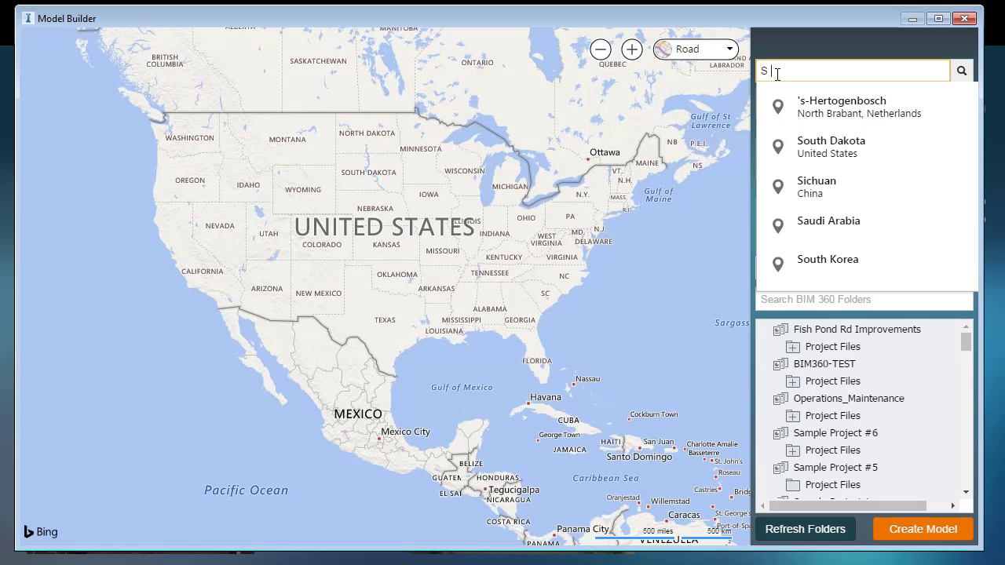
text(Brunswick Ave, Spring)
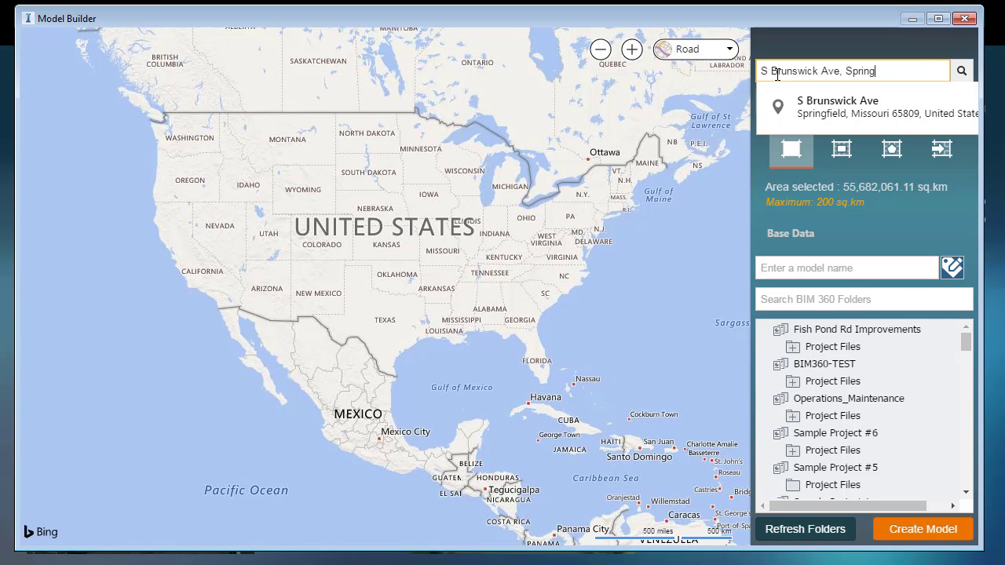
click(801, 104)
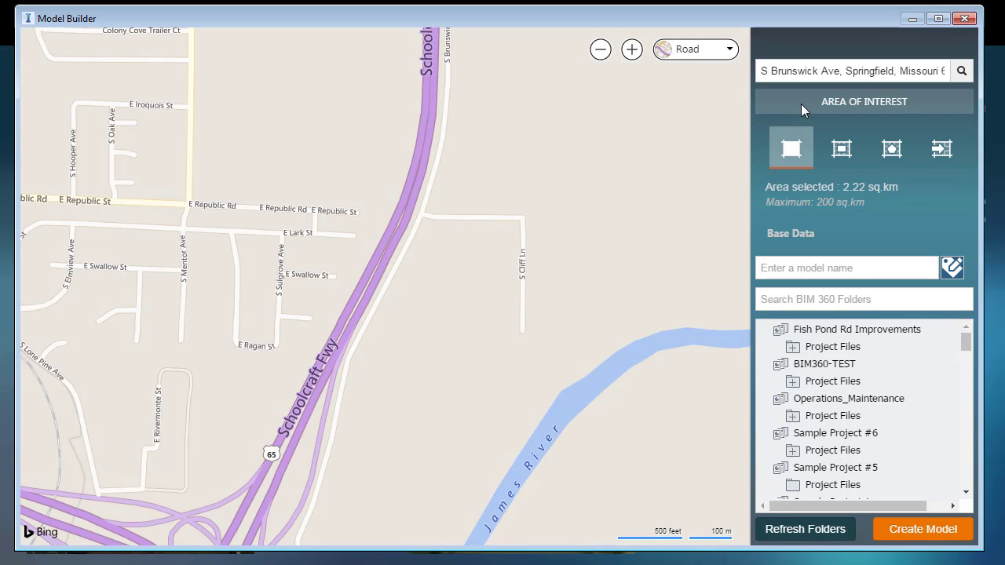
click(722, 49)
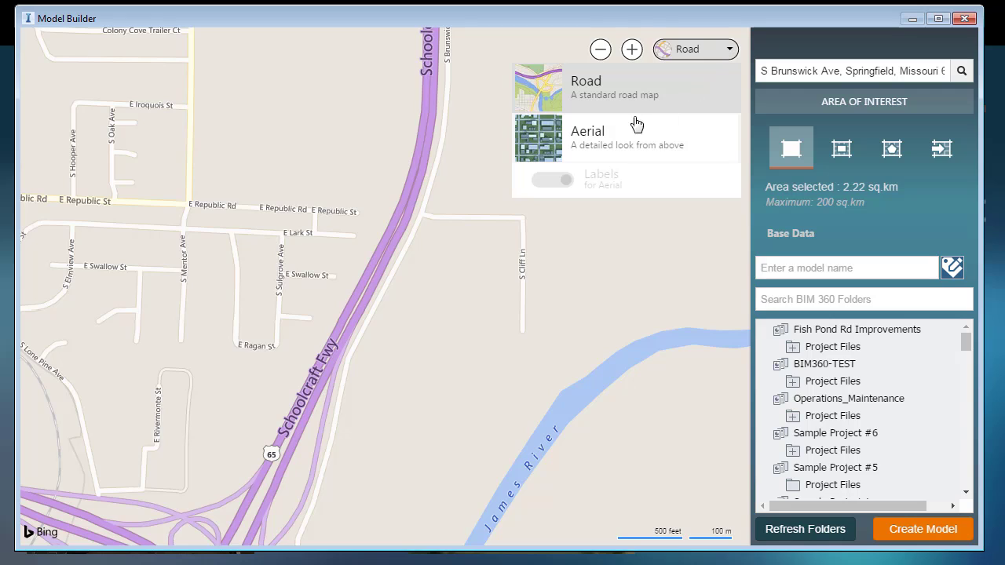
click(599, 140)
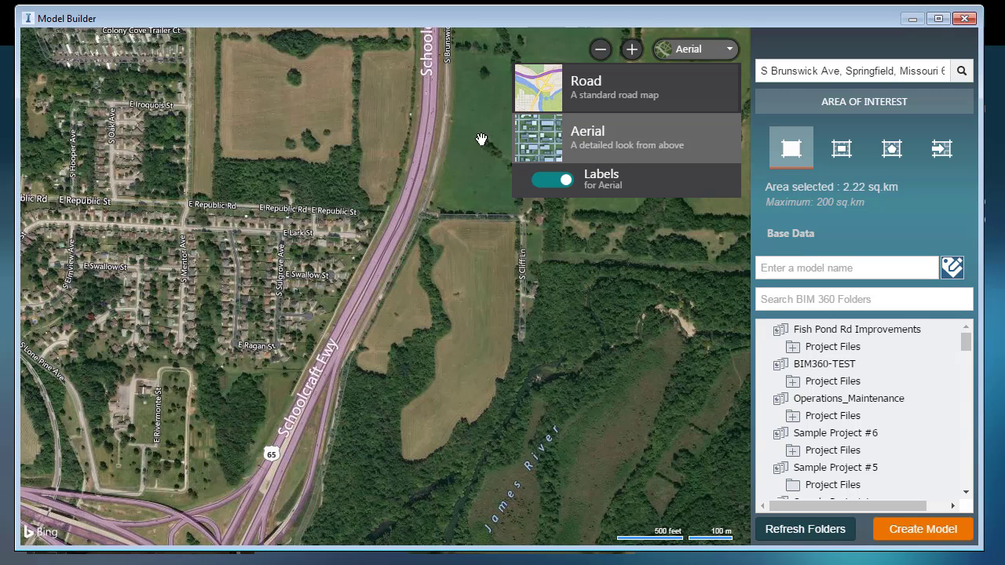
drag(482, 139, 505, 476)
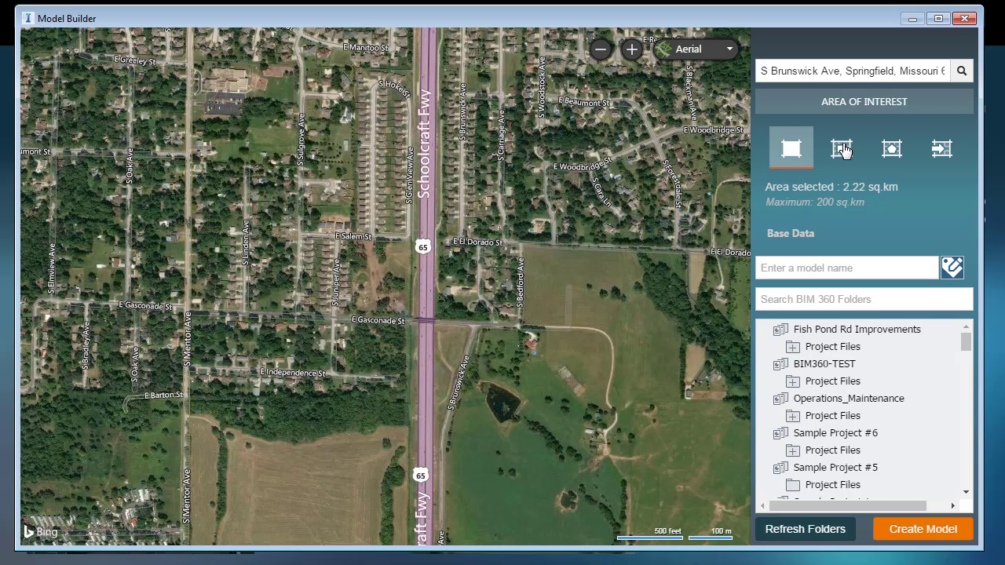
- Draw a rectangular area around the freeway crossing and name the model 'Kennsington Square'
click(841, 150)
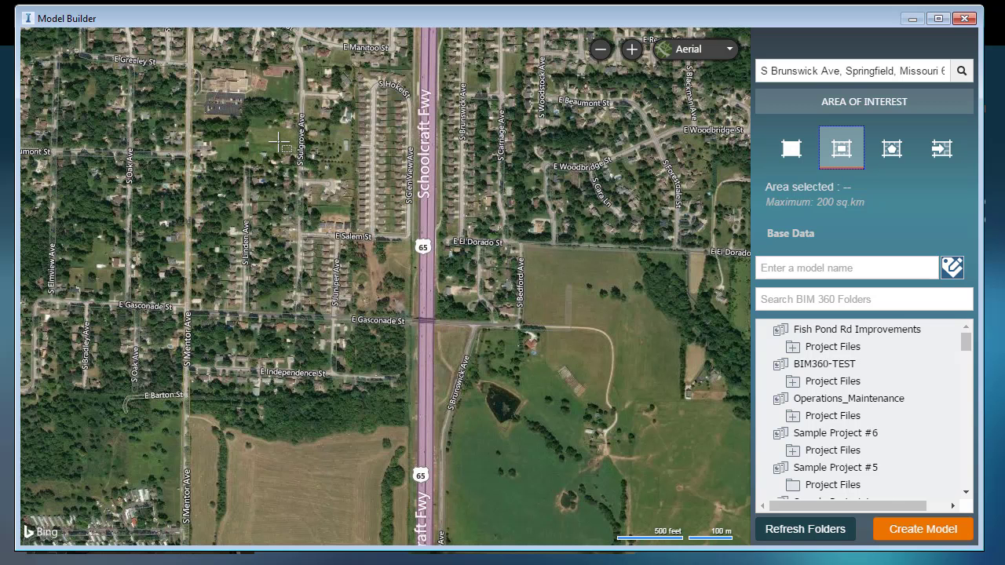
drag(268, 139, 547, 384)
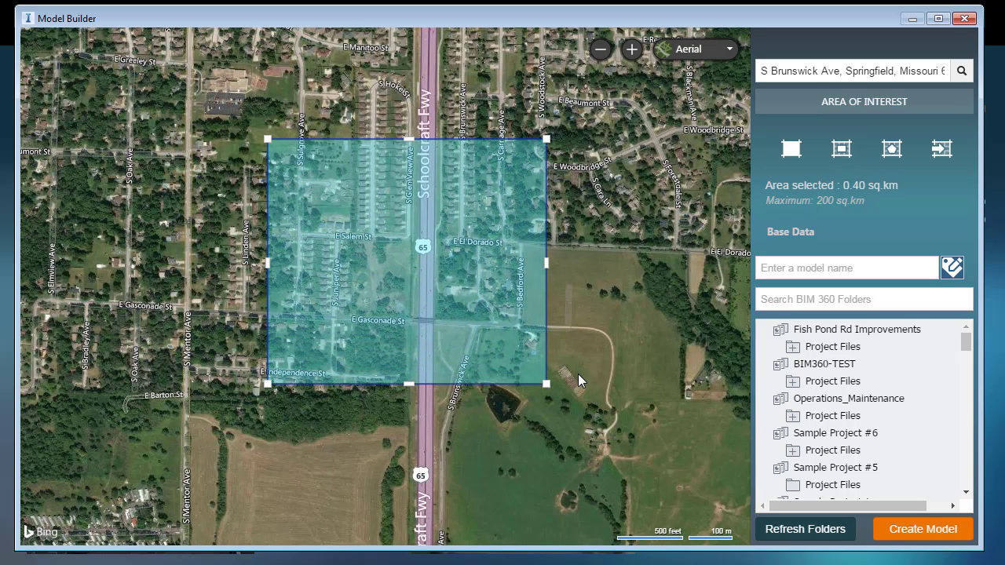
click(762, 267)
text(Kennsing)
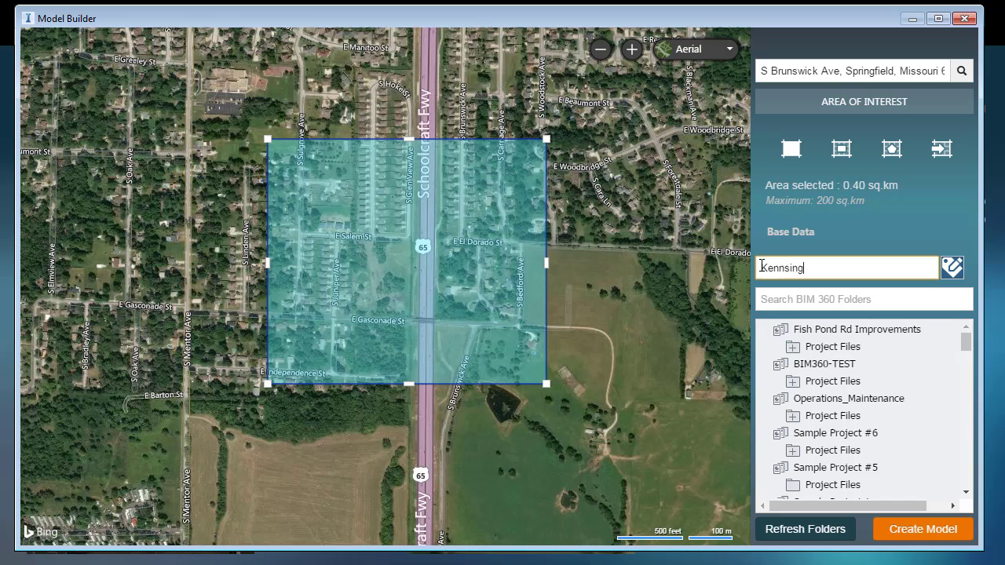
text(ton Square)
- Set the destination to Kennsington Square > Project Files > Models
click(768, 300)
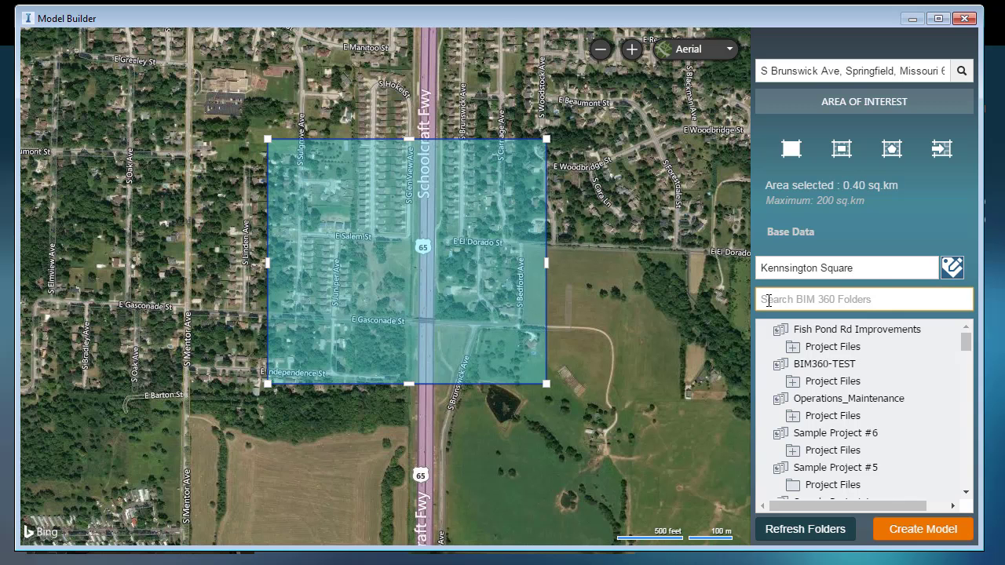
text(Kenns)
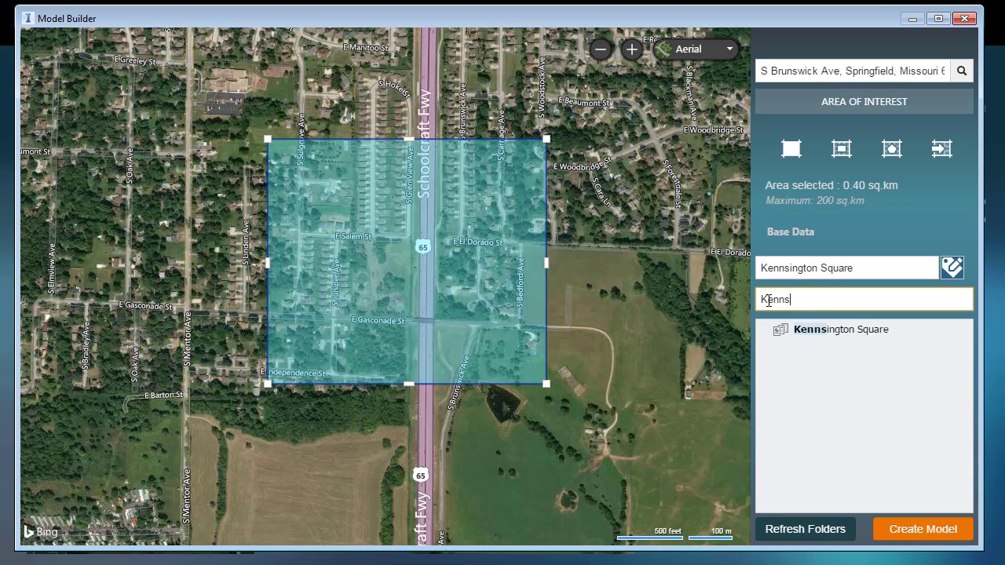
click(829, 331)
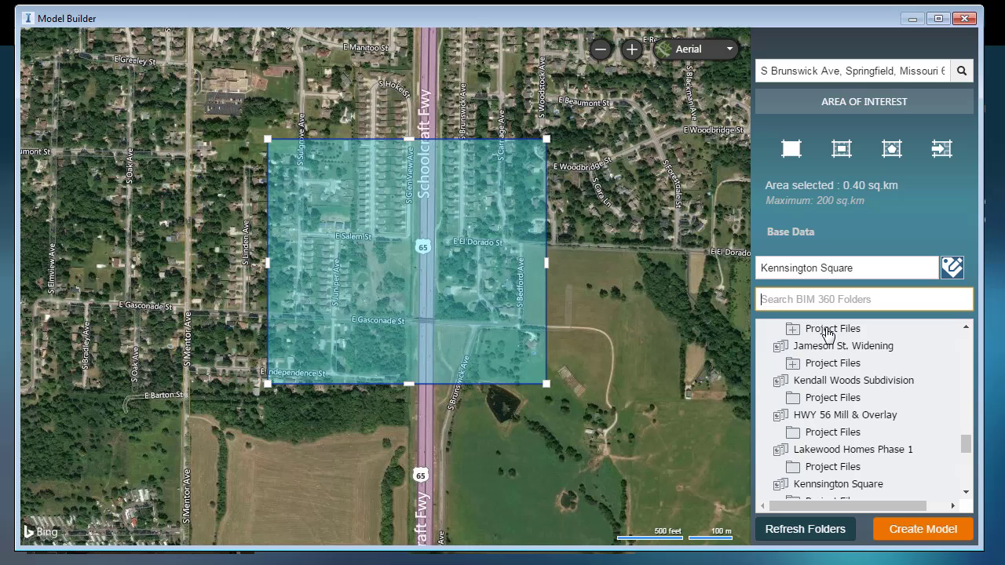
scroll(966, 446, down, 1)
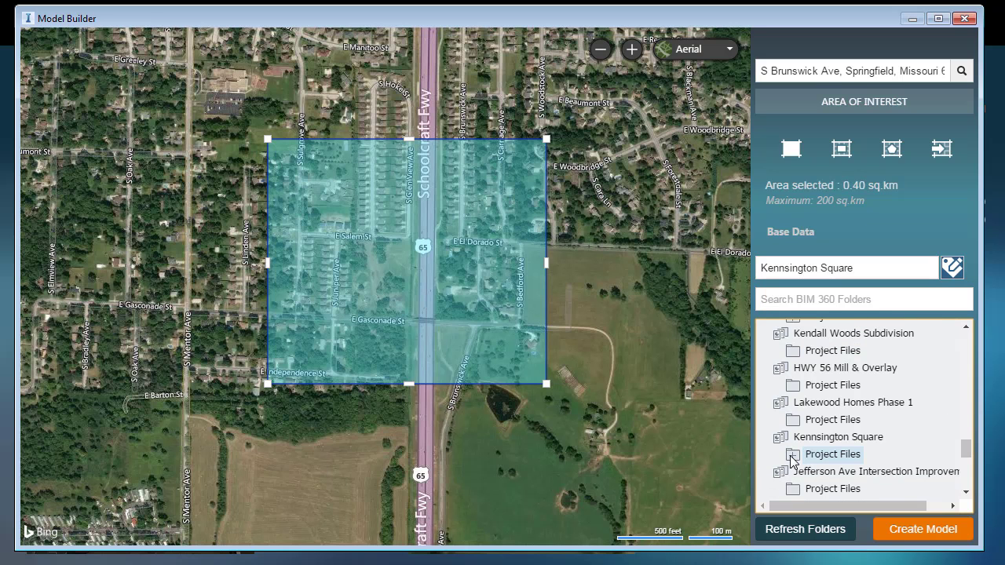
click(791, 460)
scroll(967, 460, down, 1)
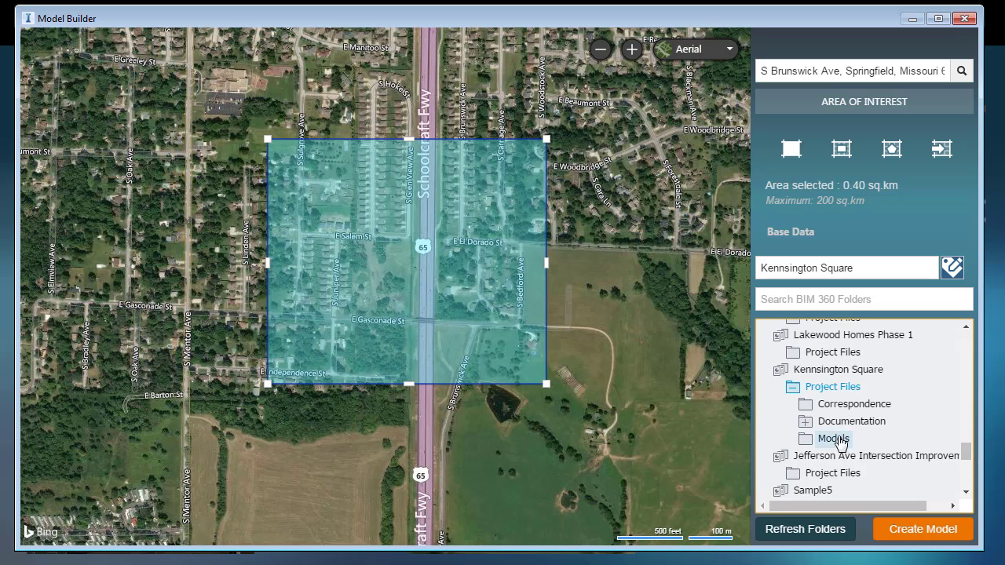
click(832, 439)
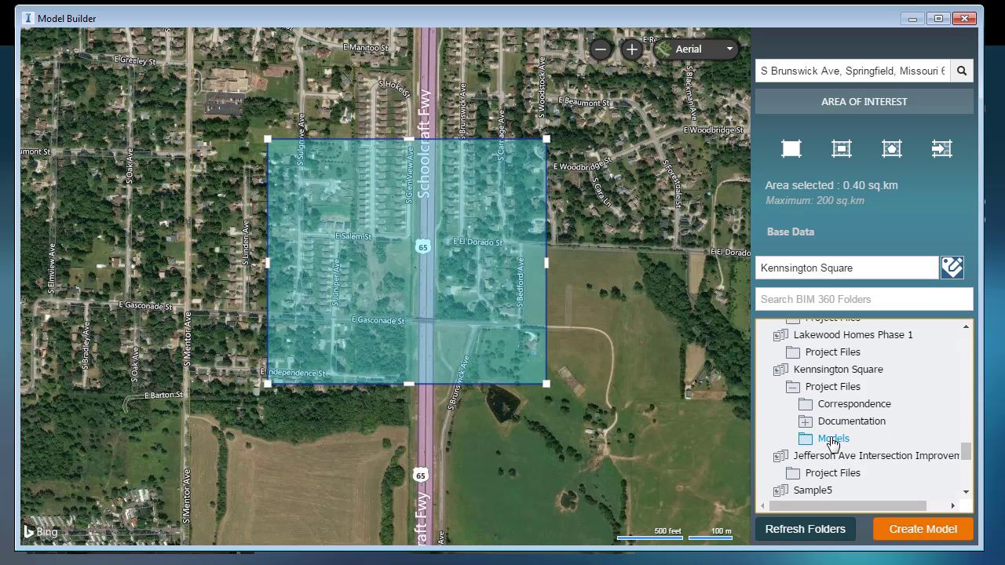
- Create the Kennsington Square model, dismiss the preparation notice, and close Model Builder
click(893, 533)
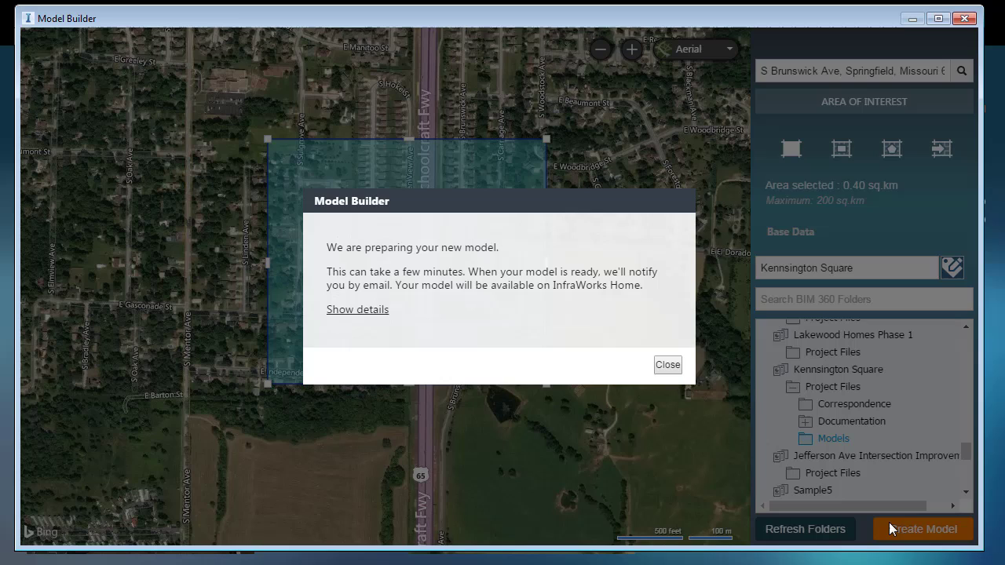
click(668, 366)
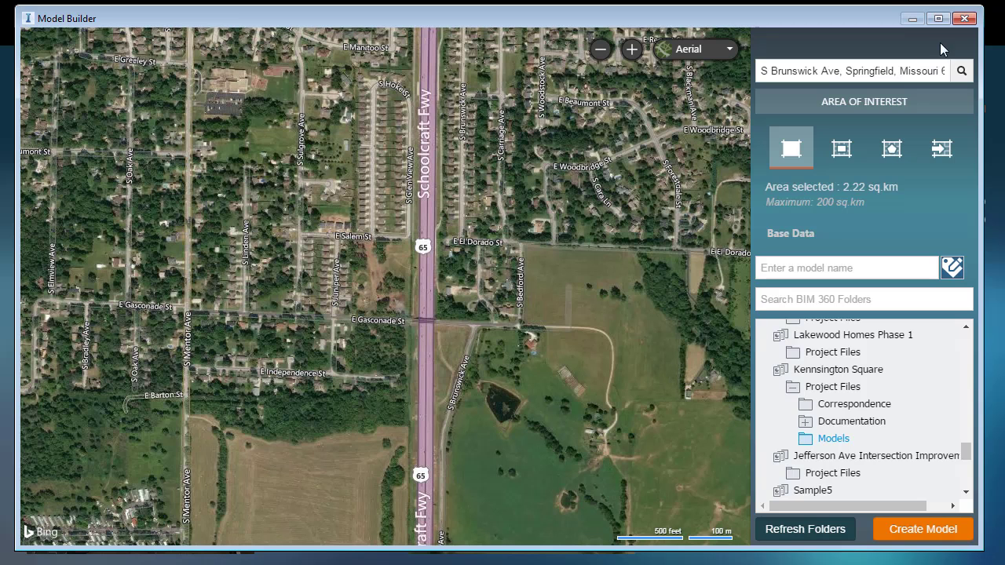
click(965, 18)
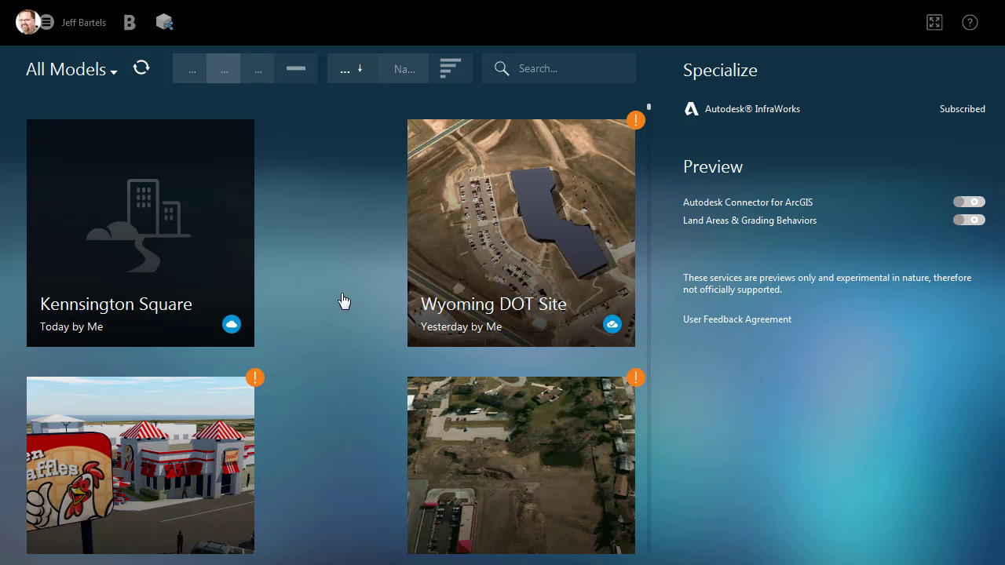
mouse_move(135, 173)
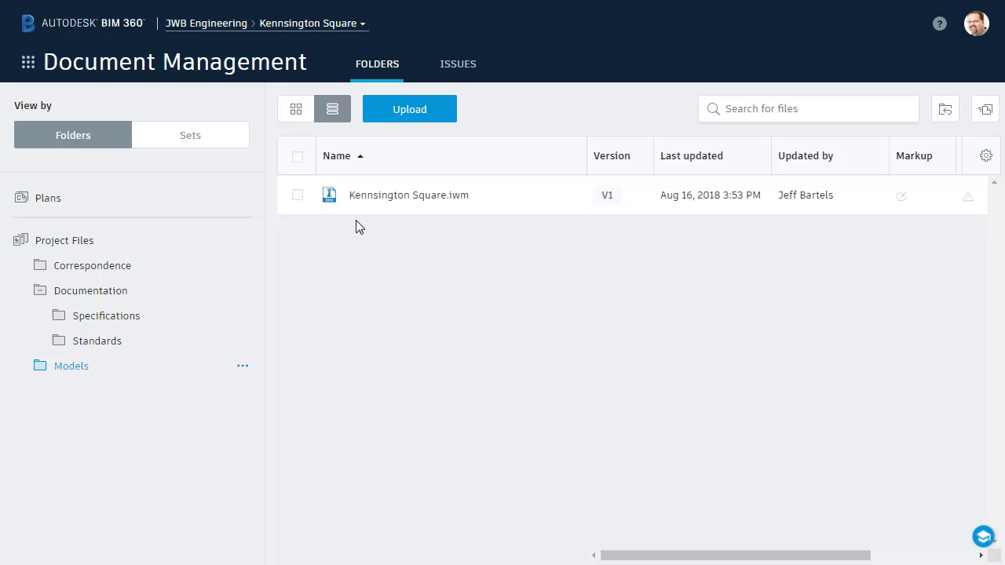
- Add a searched project member to the Models folder at View + Upload + Edit, then go back to its files
right_click(202, 372)
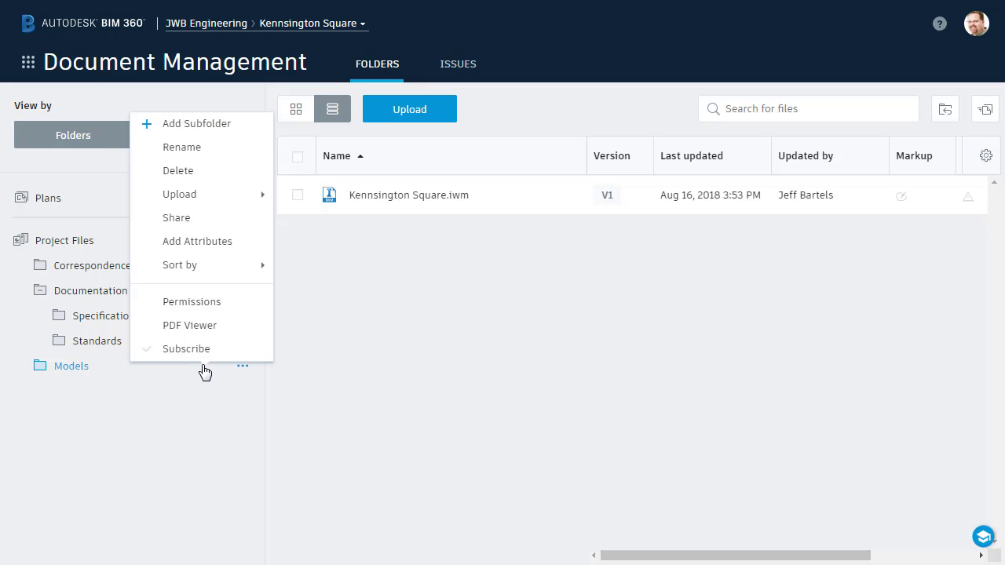
click(195, 306)
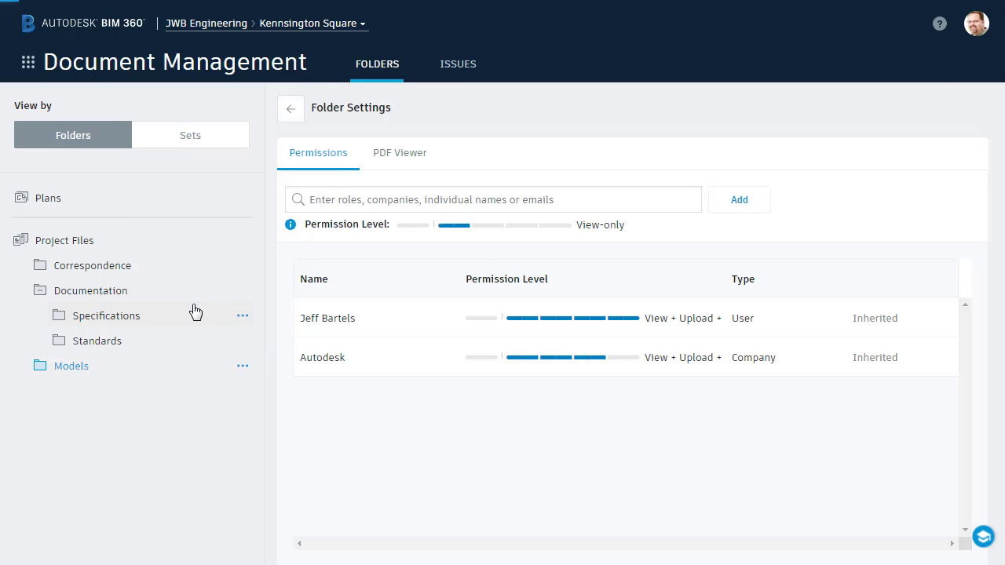
click(301, 204)
text(Mord)
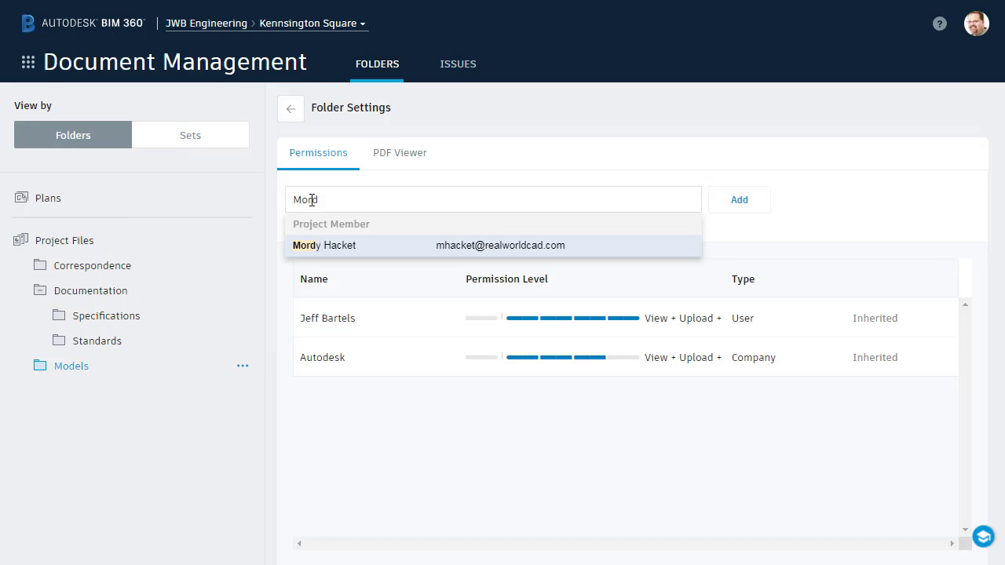
click(330, 246)
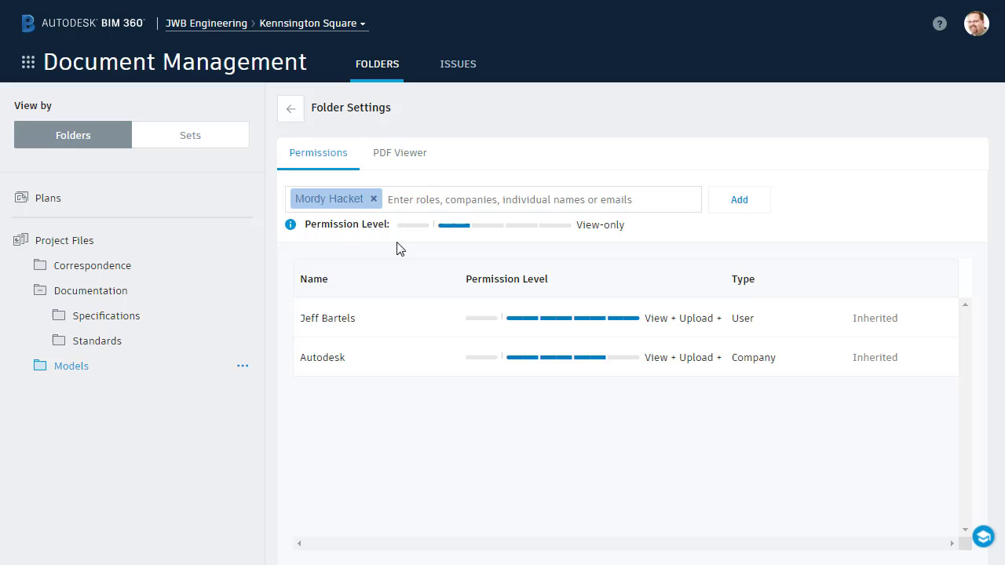
click(516, 228)
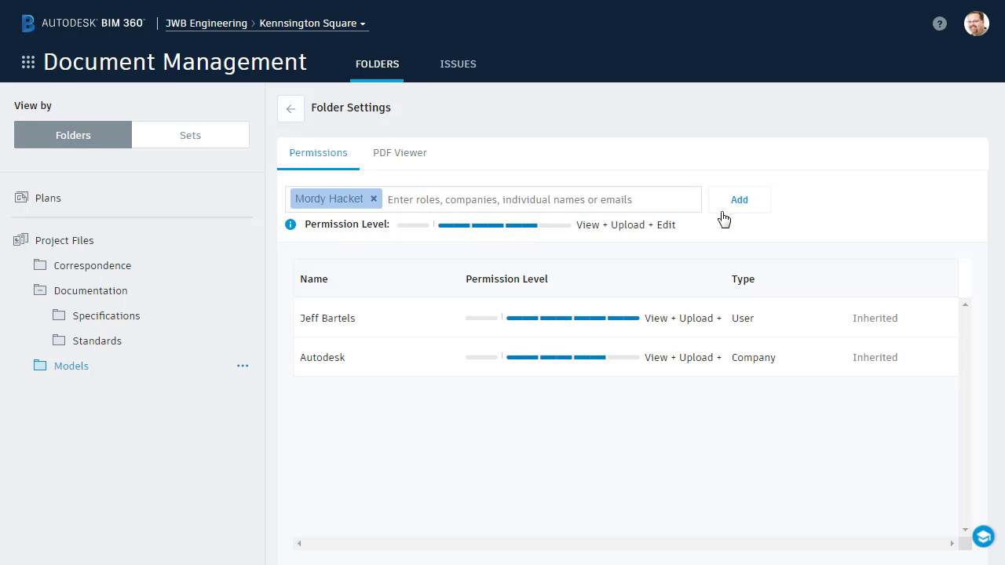
click(728, 210)
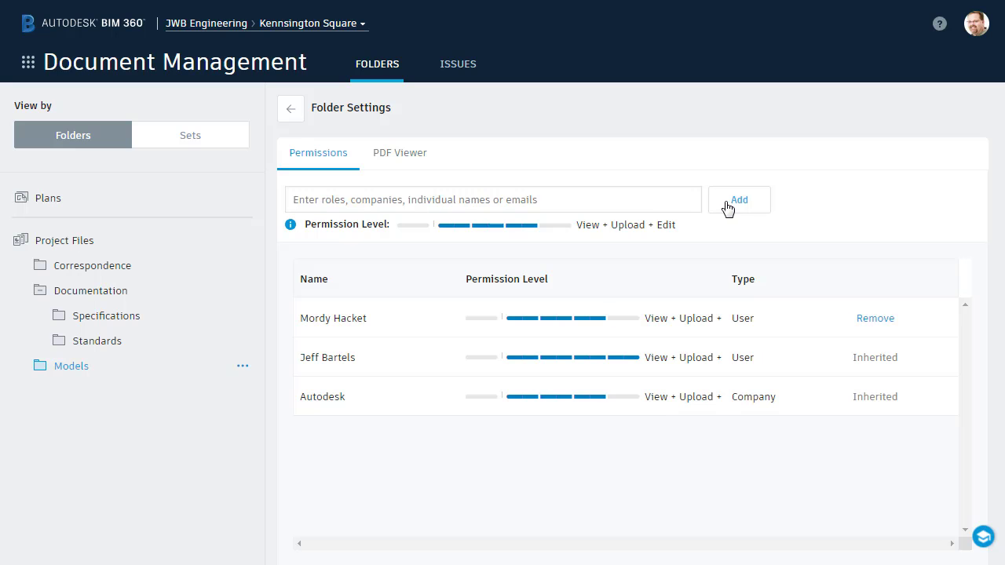
click(291, 114)
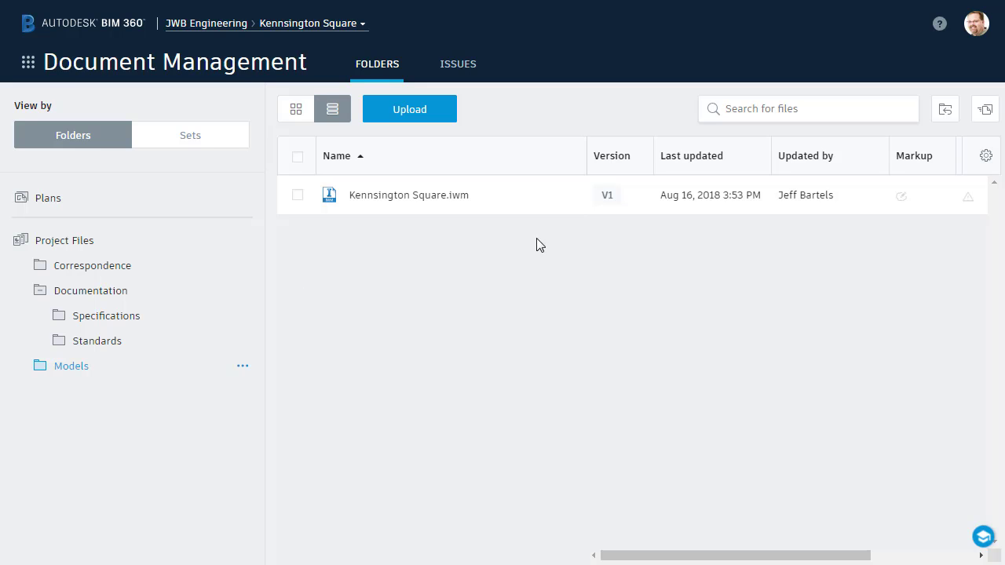
- Sign out, then sign back in with the new member's e-mail and password
click(974, 32)
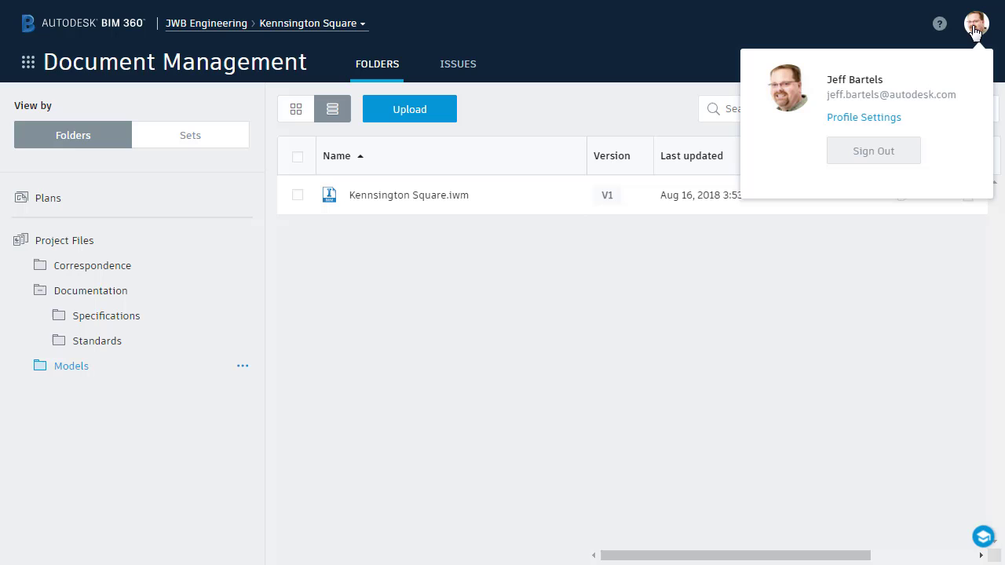
click(868, 157)
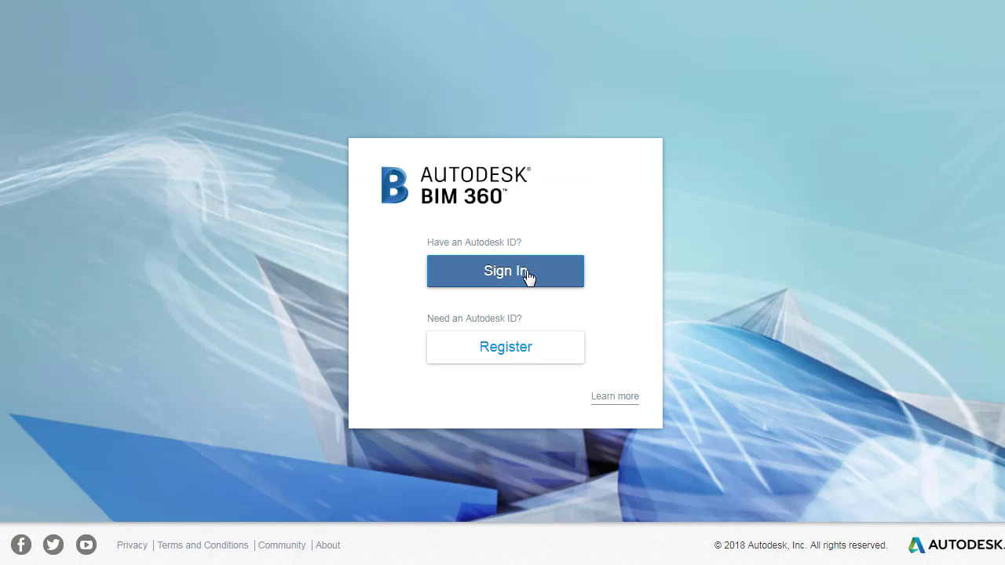
click(527, 276)
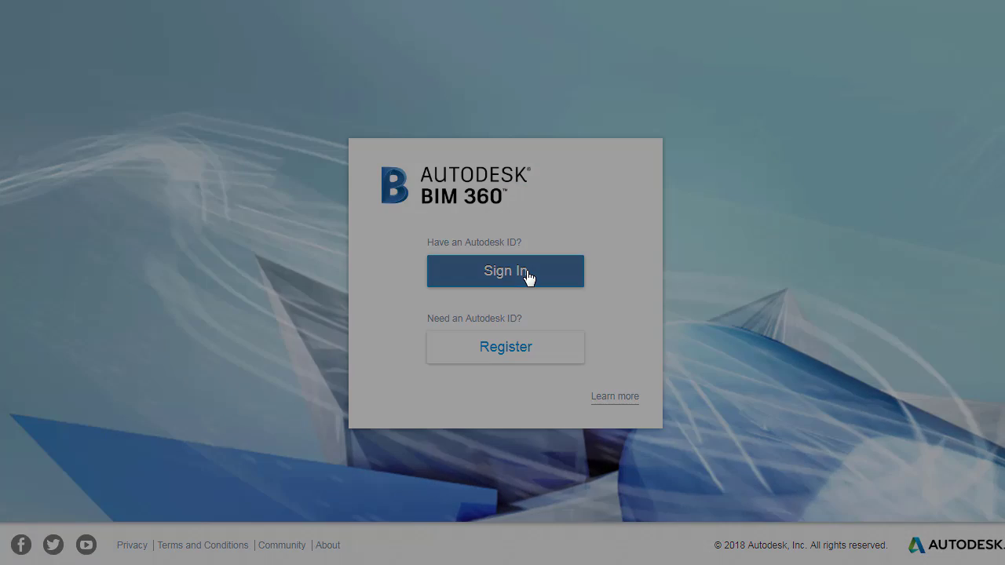
text(mh)
key(Down)
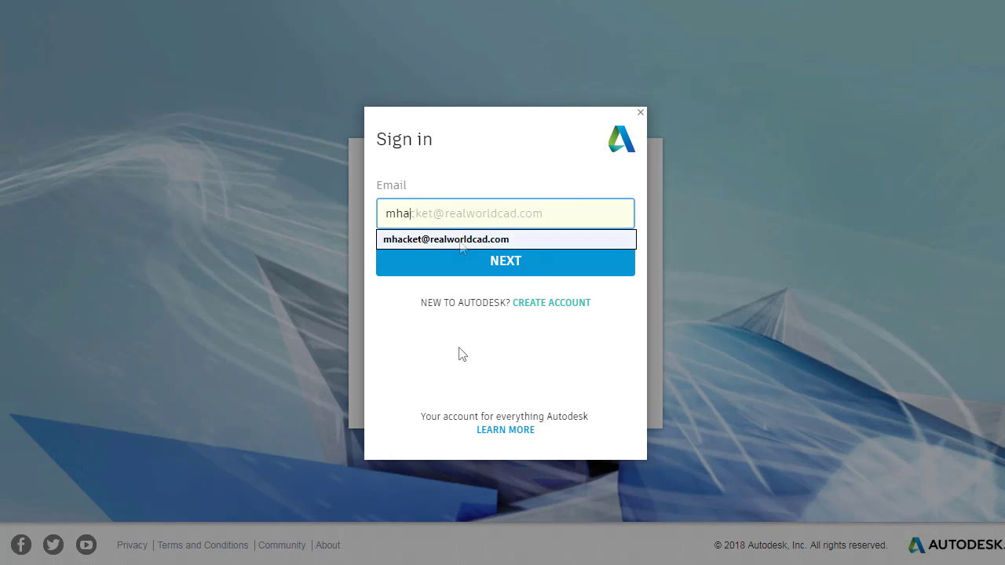
key(Return)
click(458, 269)
text(•••••••••)
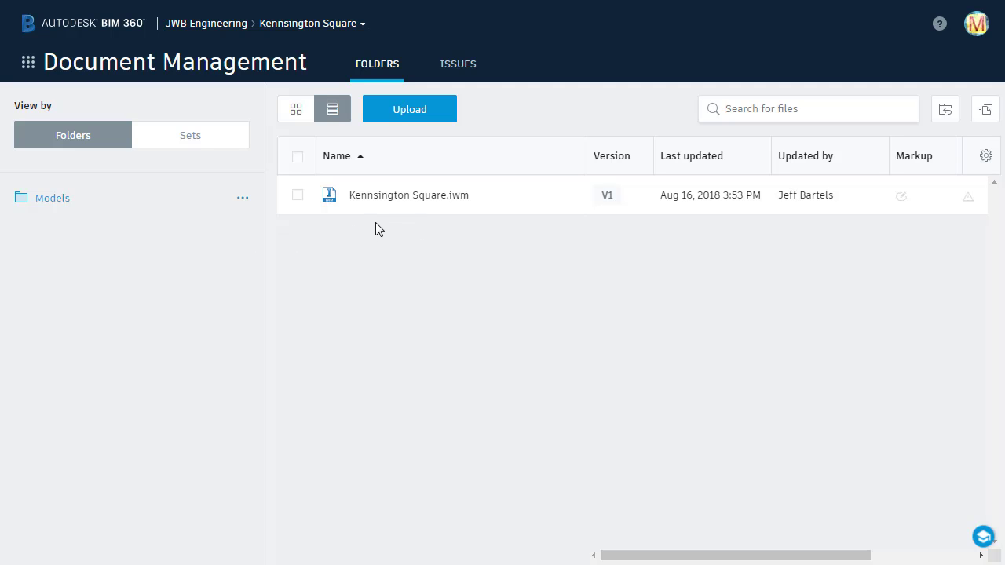
- Open Kensington Square.iwm, zoom in on the aerial imagery and tilt it into a 3D perspective
click(375, 198)
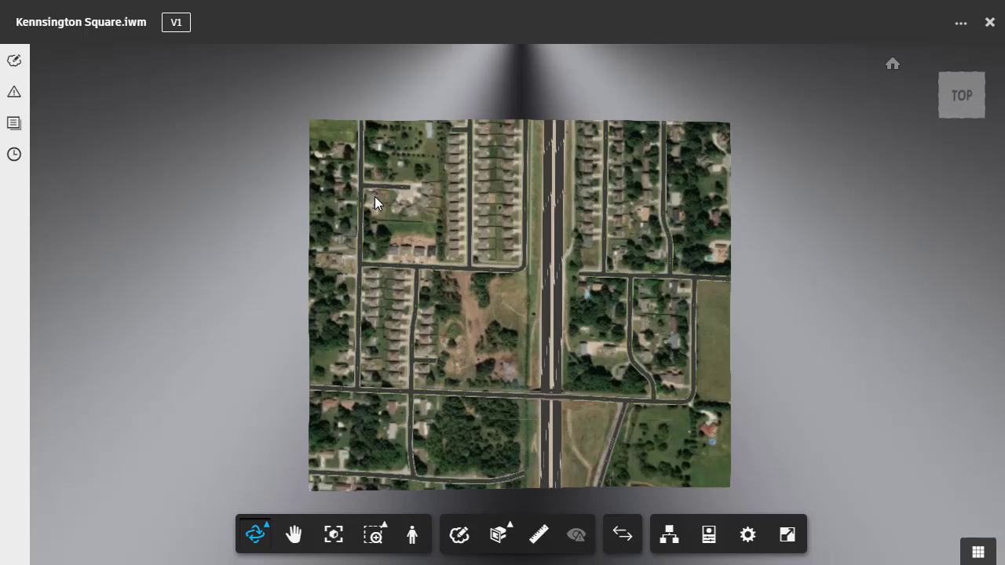
scroll(503, 337, up, 5)
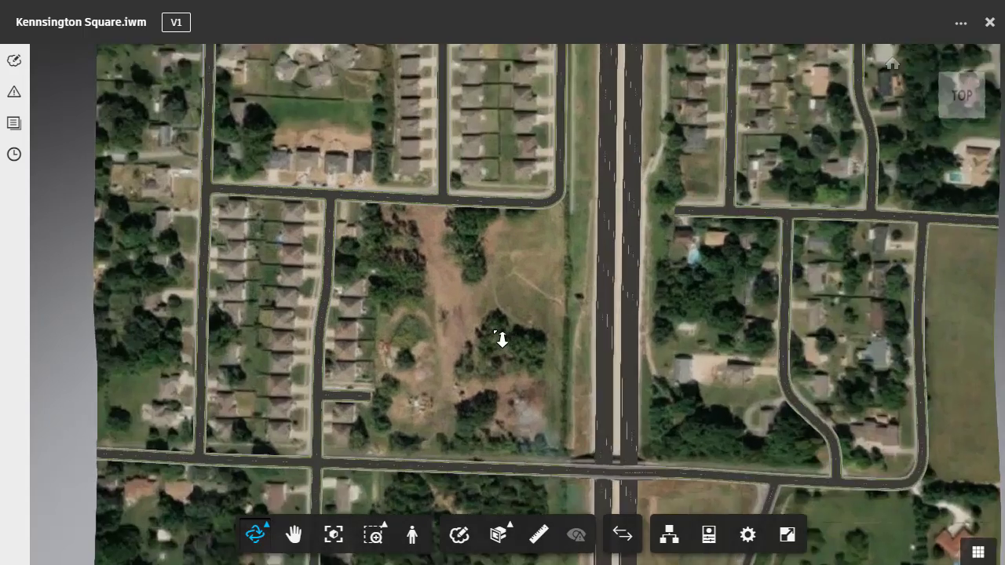
scroll(503, 337, up, 3)
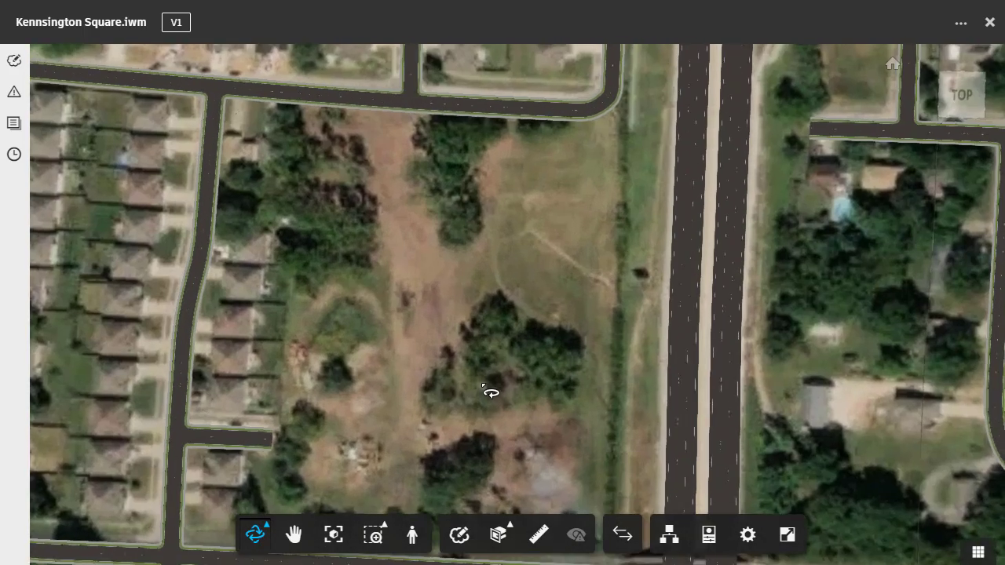
drag(488, 392, 688, 290)
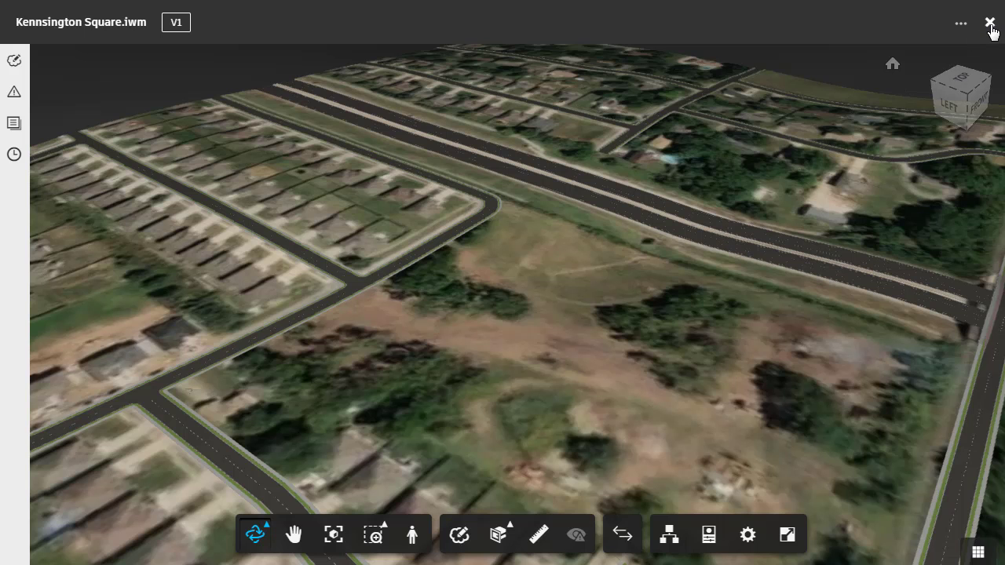
- Close the Kensington Square.iwm viewer to return to the Models folder listing
click(989, 23)
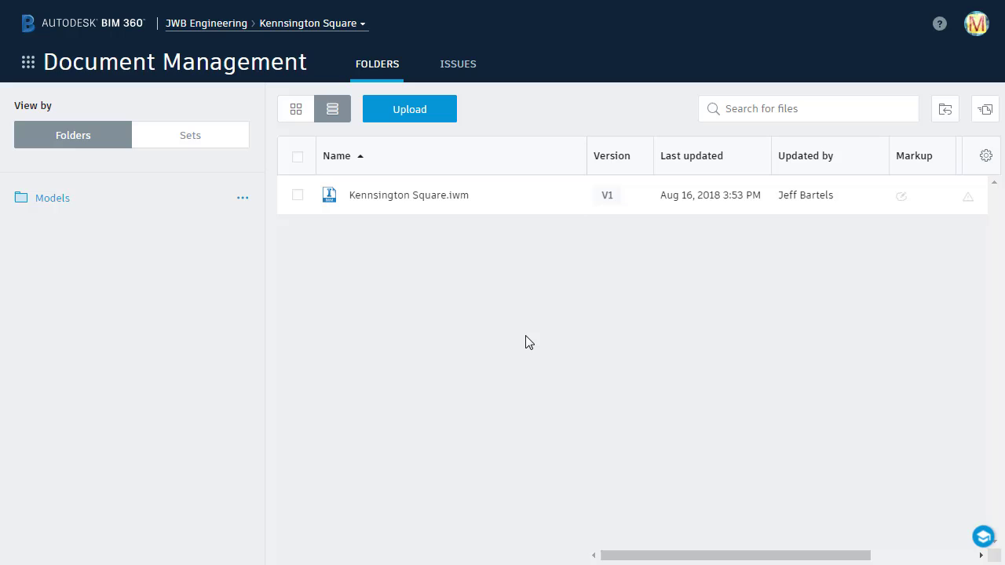